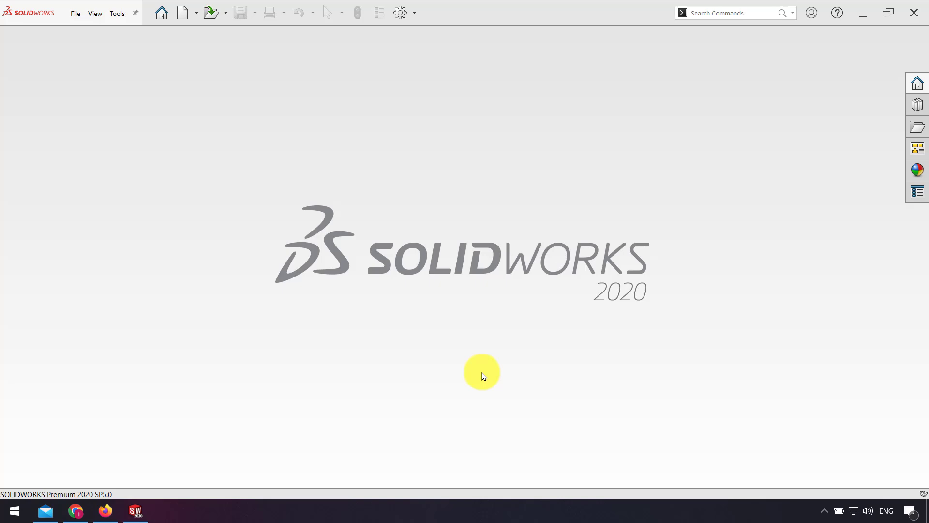
Step: Create a new part and sketch a centre rectangle at the origin on the Front Plane
click(183, 13)
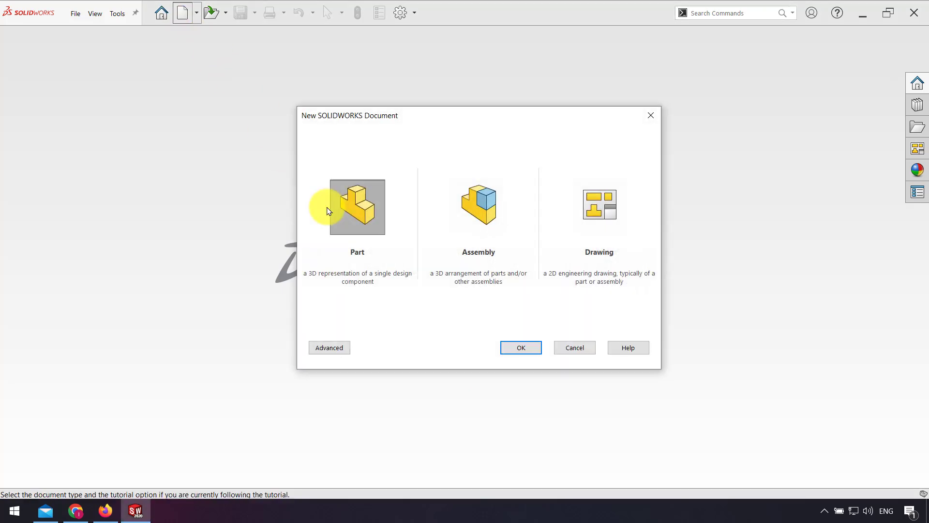
click(527, 344)
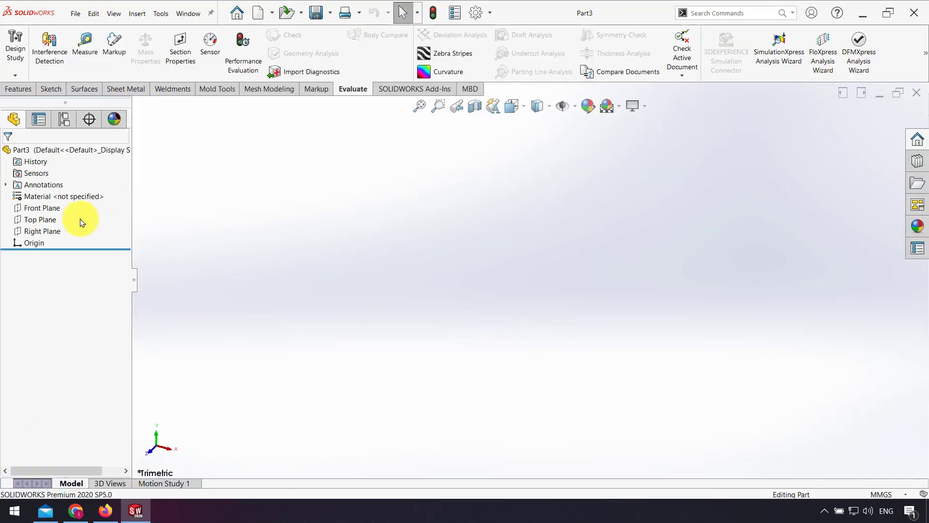
click(43, 211)
click(52, 192)
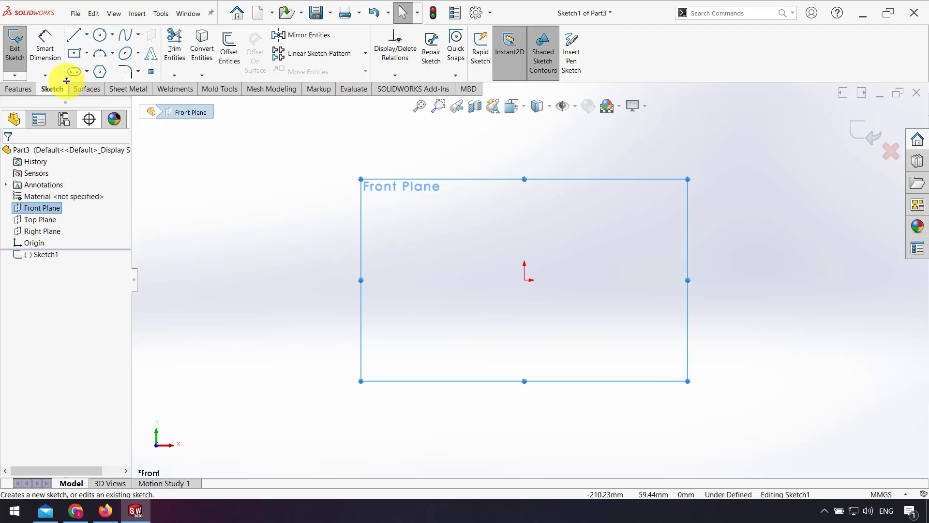
click(71, 57)
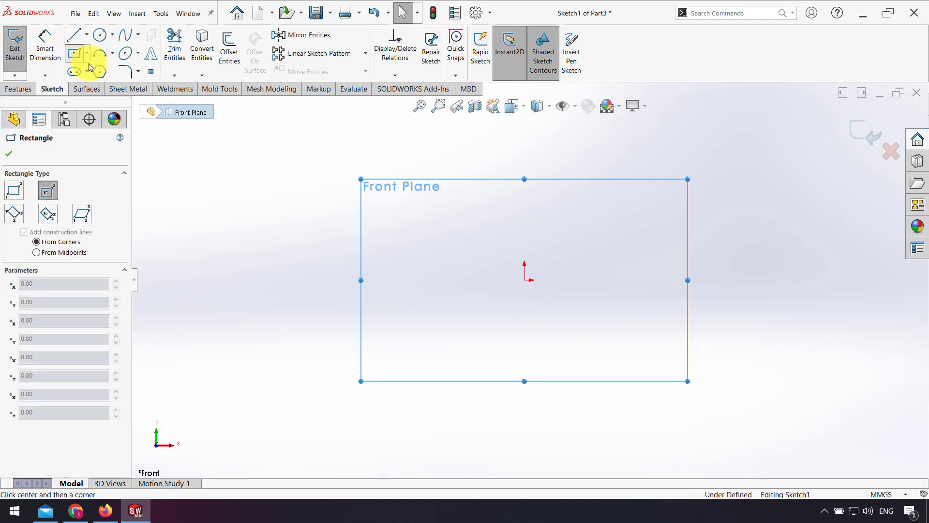
click(524, 280)
click(670, 351)
Step: Extrude the rectangle into a 10 mm solid block, Boss-Extrude1
click(18, 88)
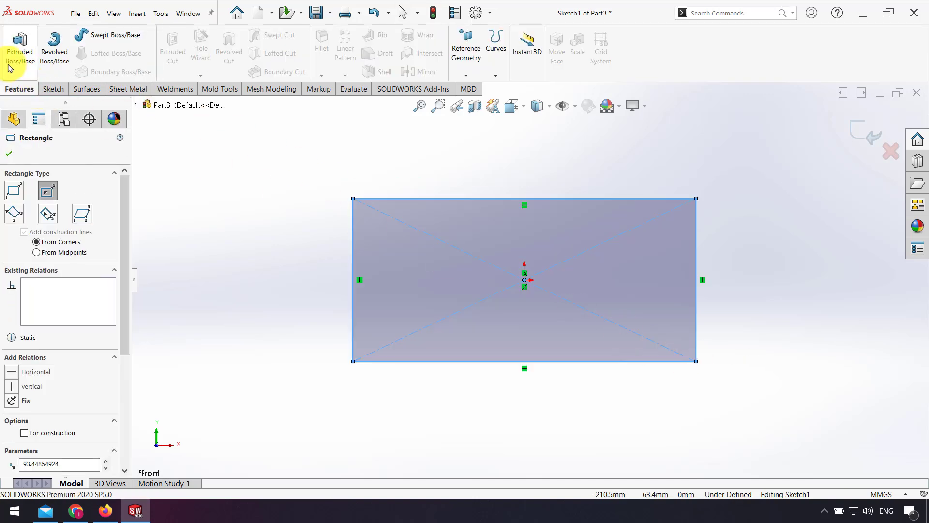
click(15, 61)
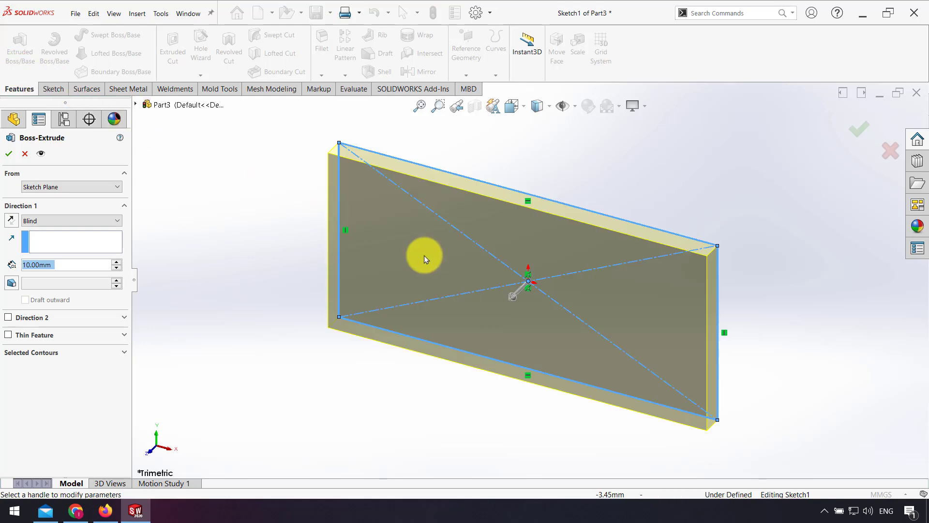
drag(516, 300, 604, 252)
click(857, 128)
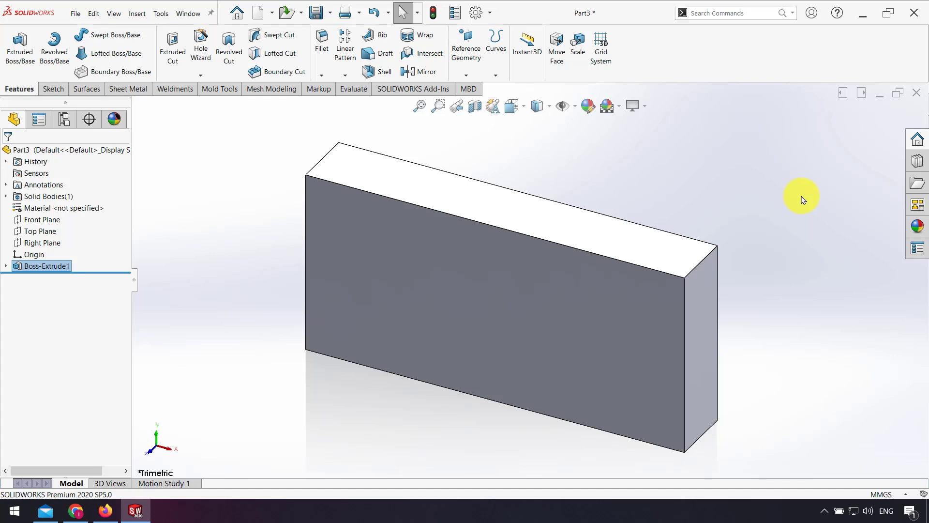
Step: Open Edit Material and browse Steel, Plastics, Titanium Alloys and Iron, ending with Steel expanded
right_click(57, 212)
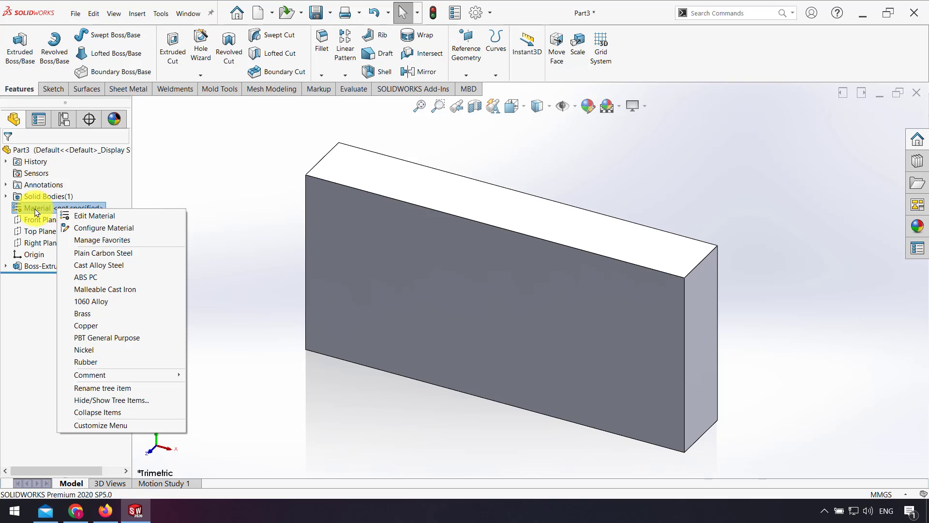
click(111, 219)
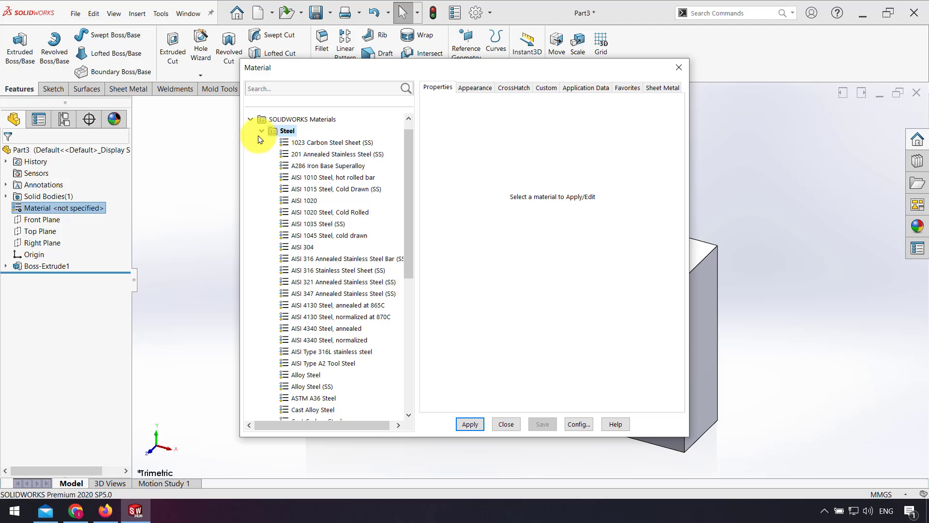
click(262, 130)
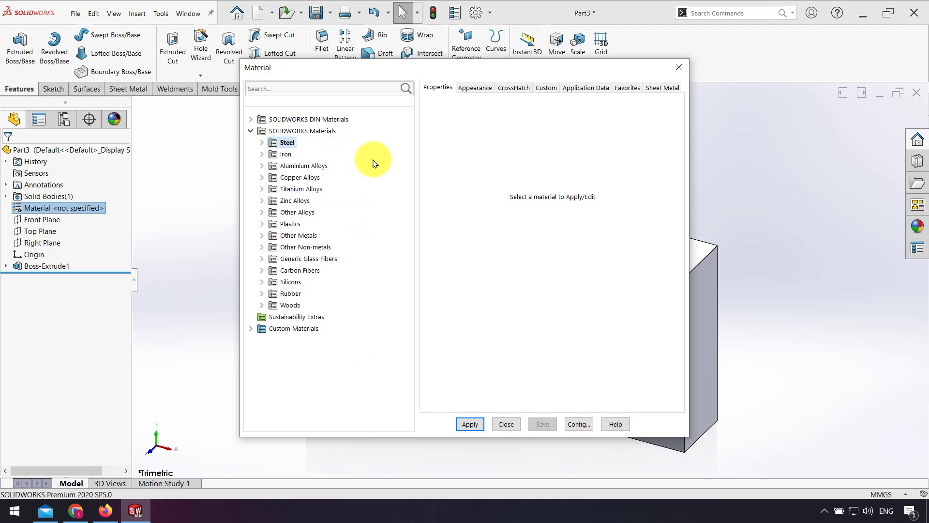
click(262, 142)
click(261, 120)
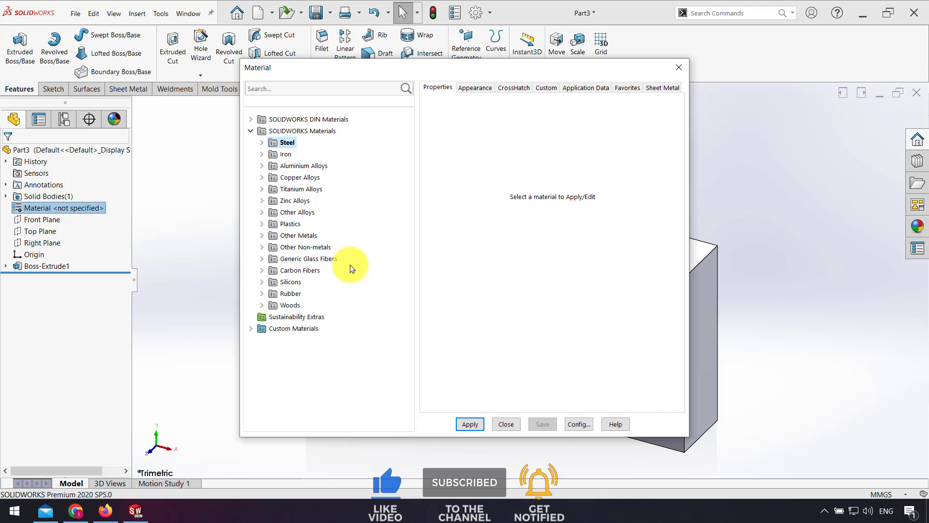
click(261, 223)
click(261, 120)
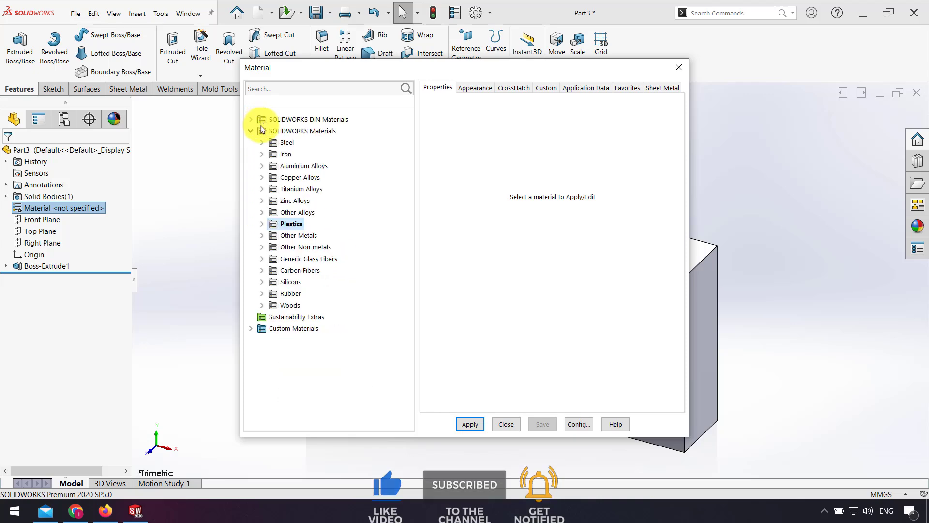
click(262, 189)
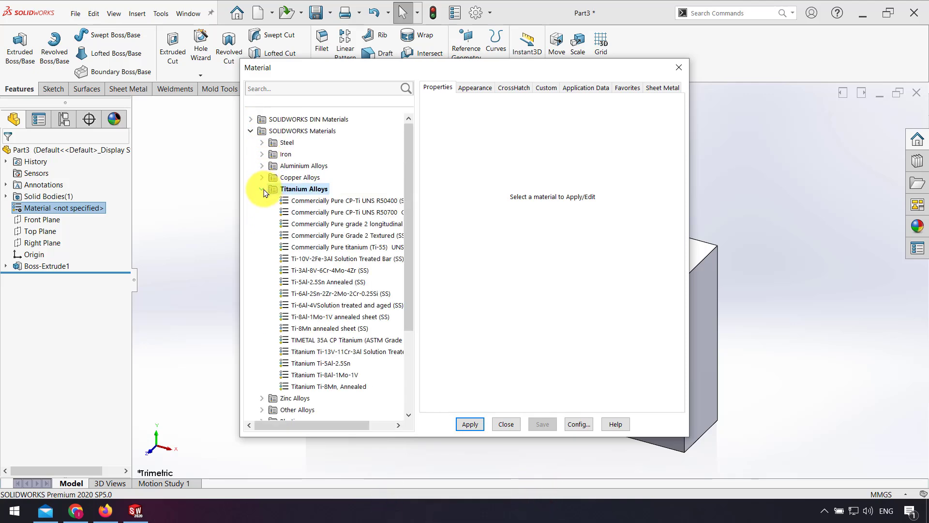
click(262, 189)
click(262, 153)
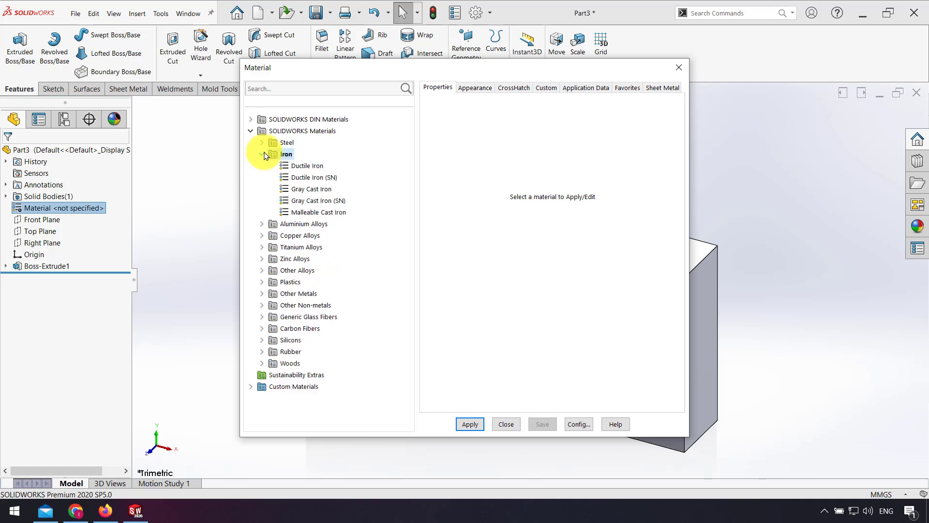
click(262, 154)
click(262, 142)
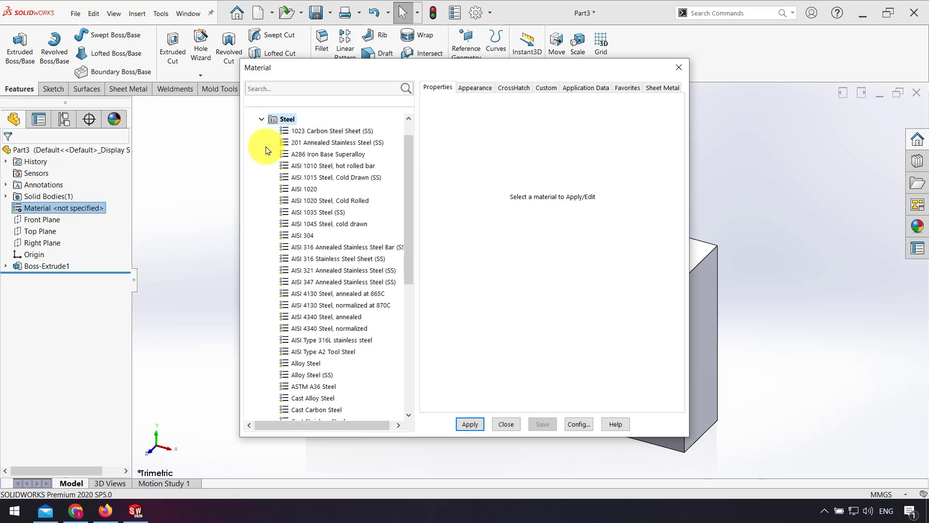
Step: Select AISI 304 steel (8000 kg/m^3) and apply it to the part
click(306, 237)
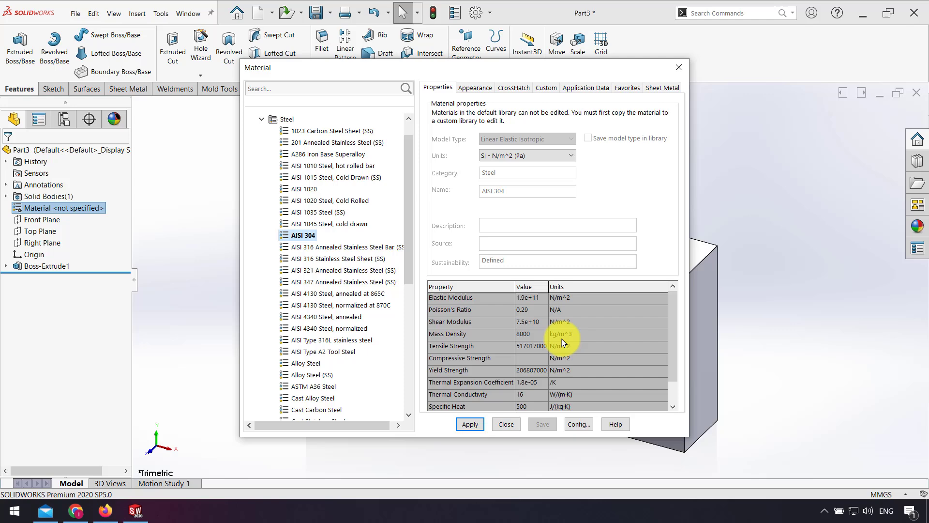
click(480, 428)
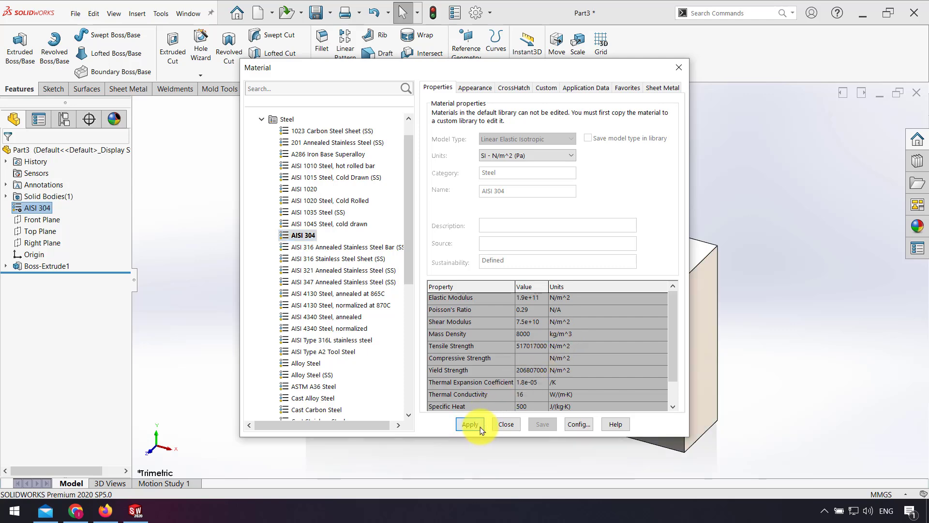
Step: Close the Material dialog, turn the view slightly, and bring up the Evaluate tools
click(509, 424)
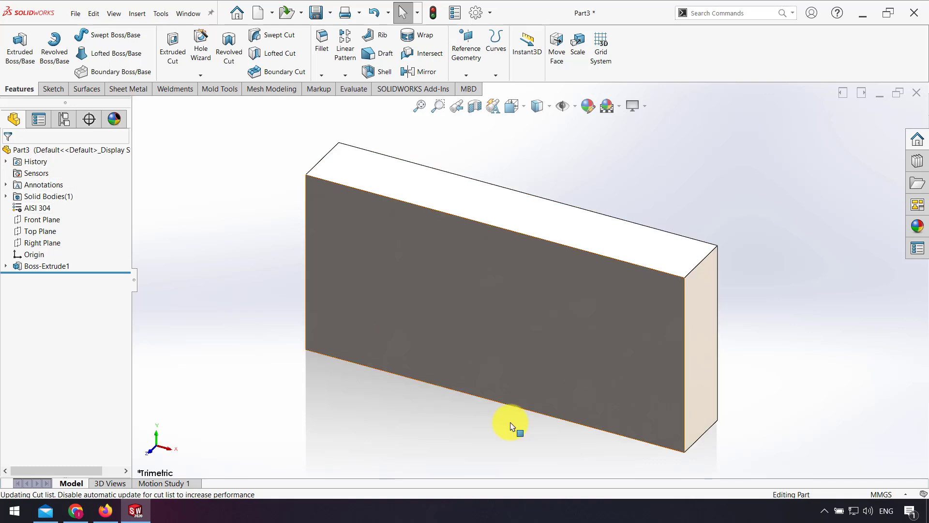
middle_drag(511, 426, 427, 339)
scroll(504, 426, up, 3)
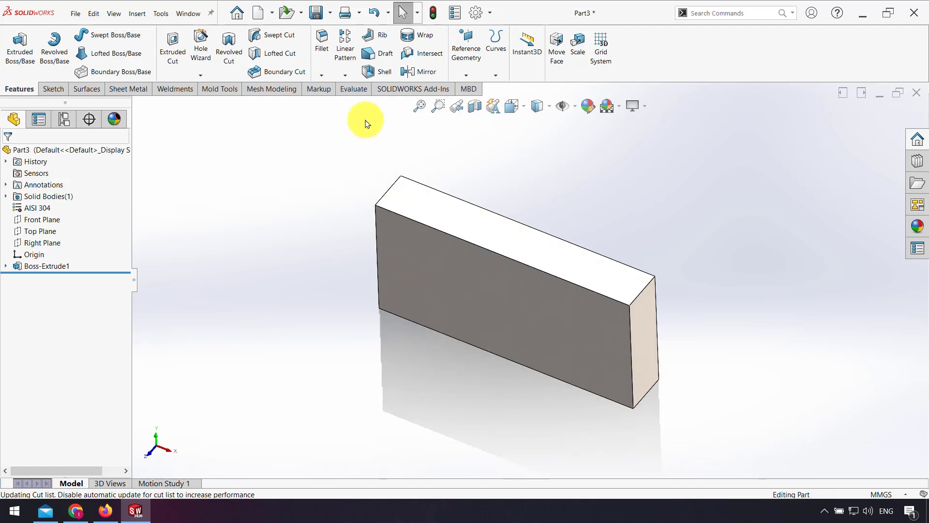
click(354, 89)
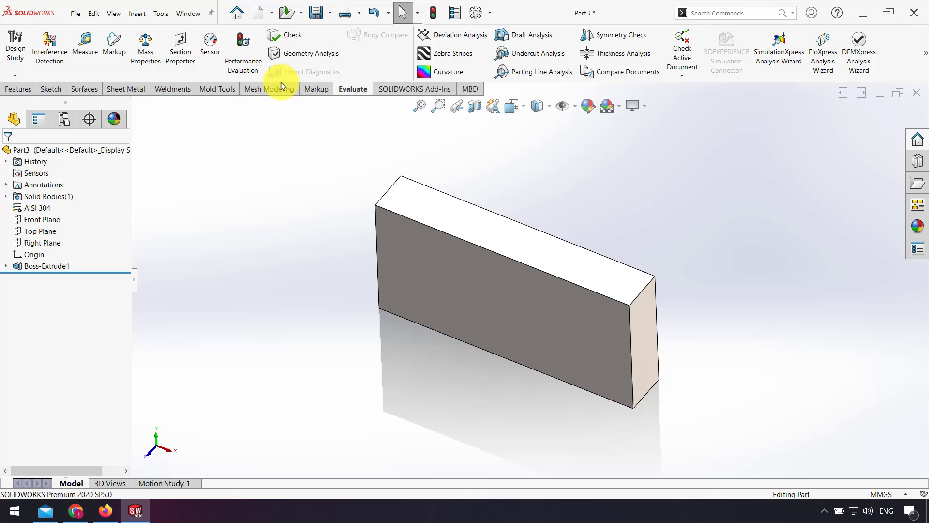
Step: Check the AISI 304 block's mass and surface area in Mass Properties, then close the report
click(145, 70)
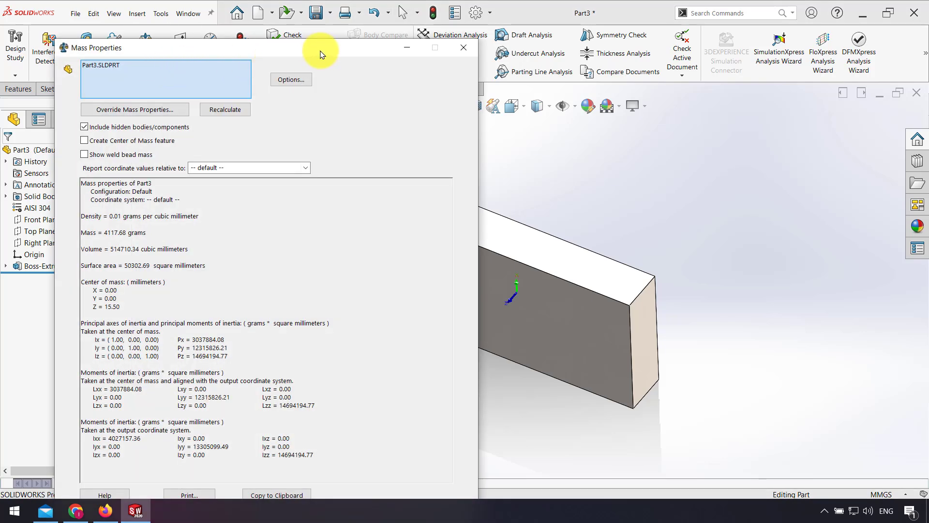
drag(321, 48, 323, 17)
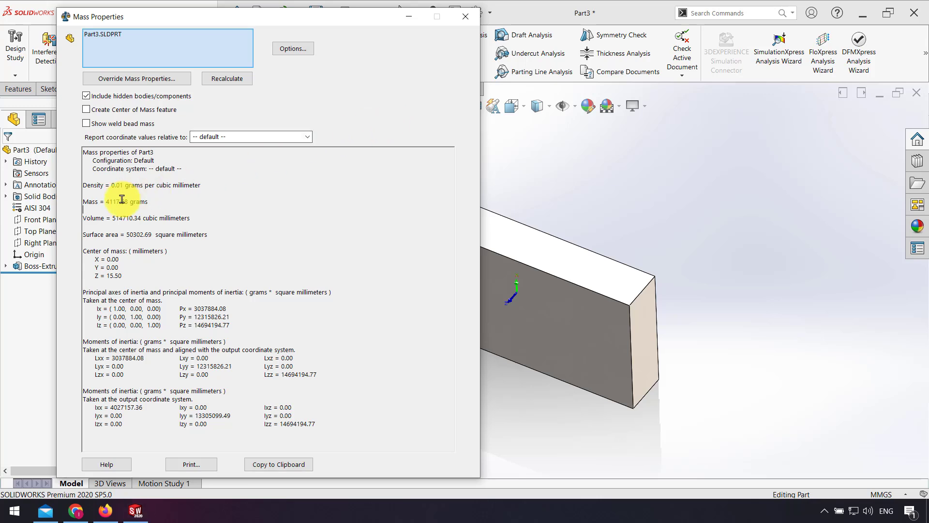
drag(110, 201, 147, 203)
drag(121, 235, 145, 244)
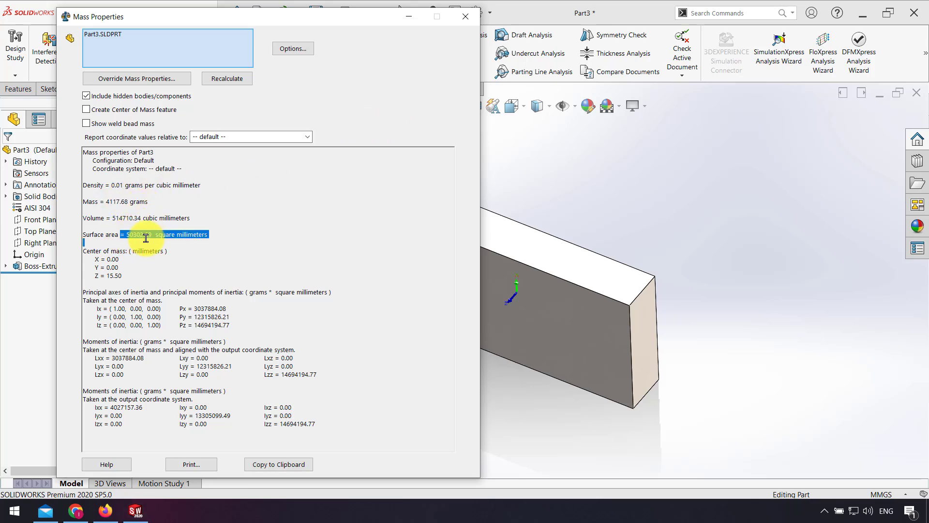
click(333, 229)
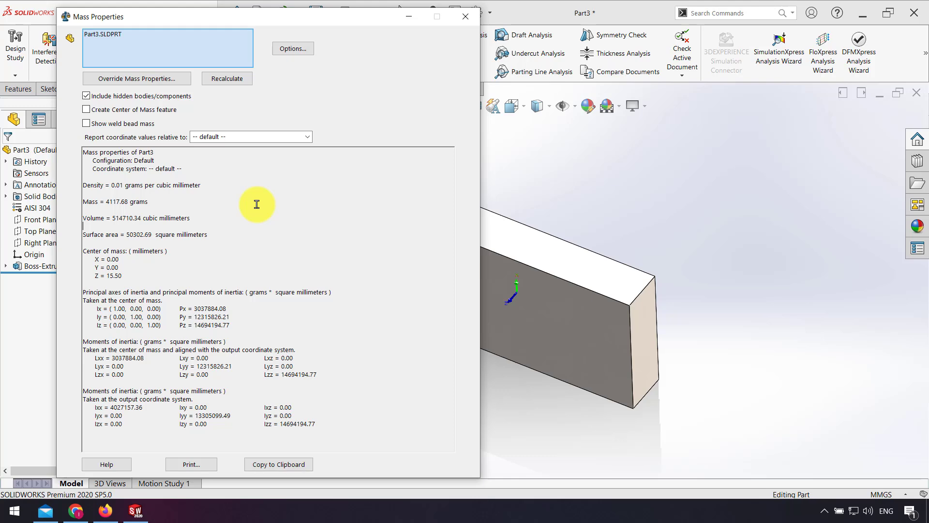
drag(275, 24, 356, 29)
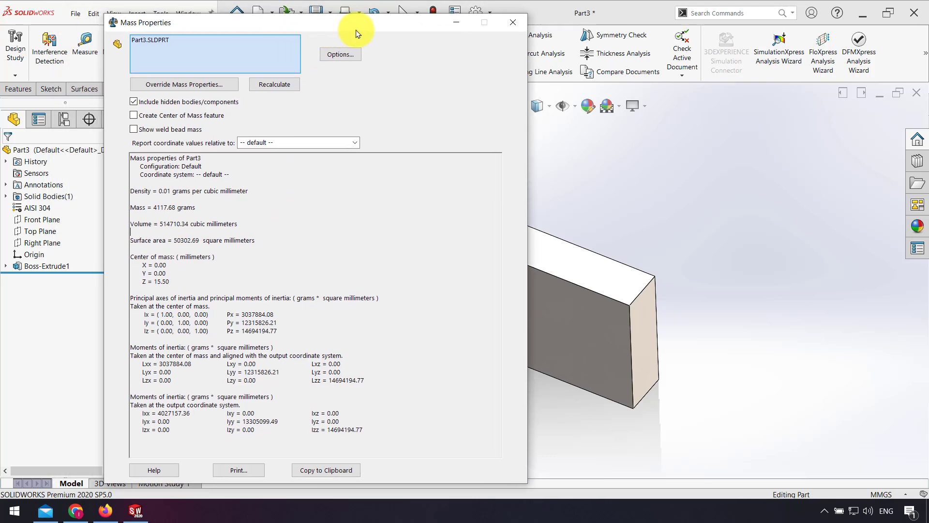
click(523, 17)
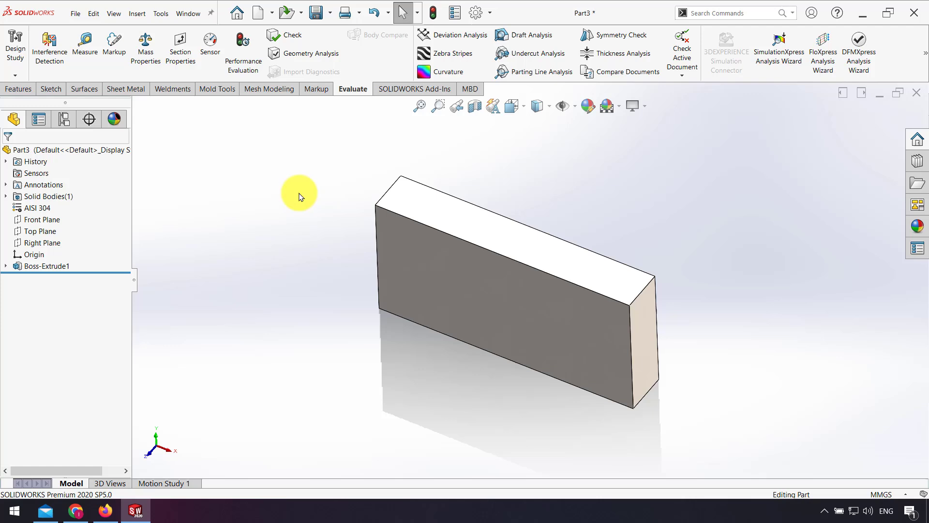
Step: Remove the AISI 304 material from the part and switch to Chrome
right_click(37, 210)
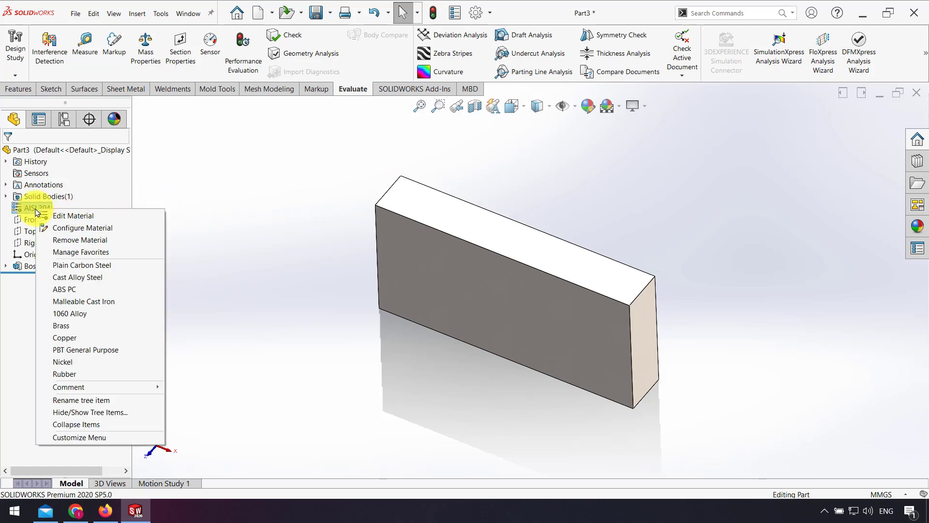
click(72, 239)
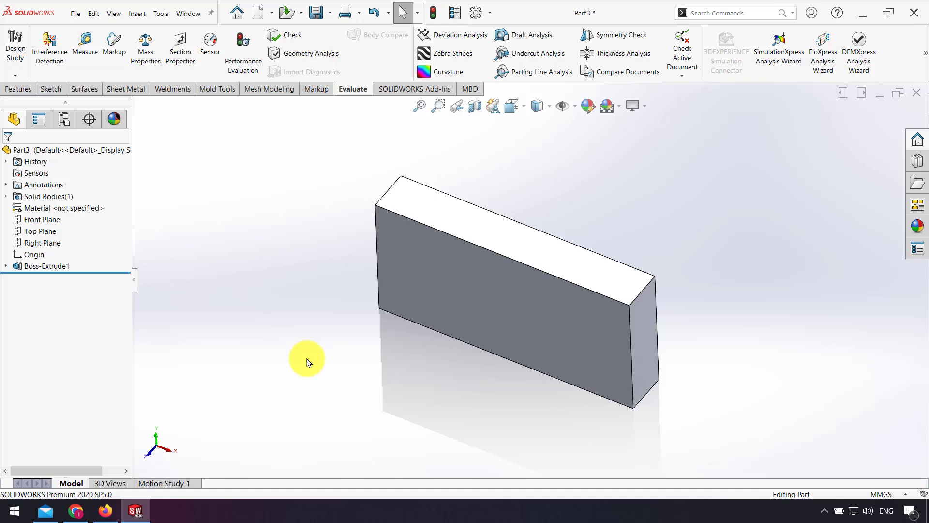
click(73, 508)
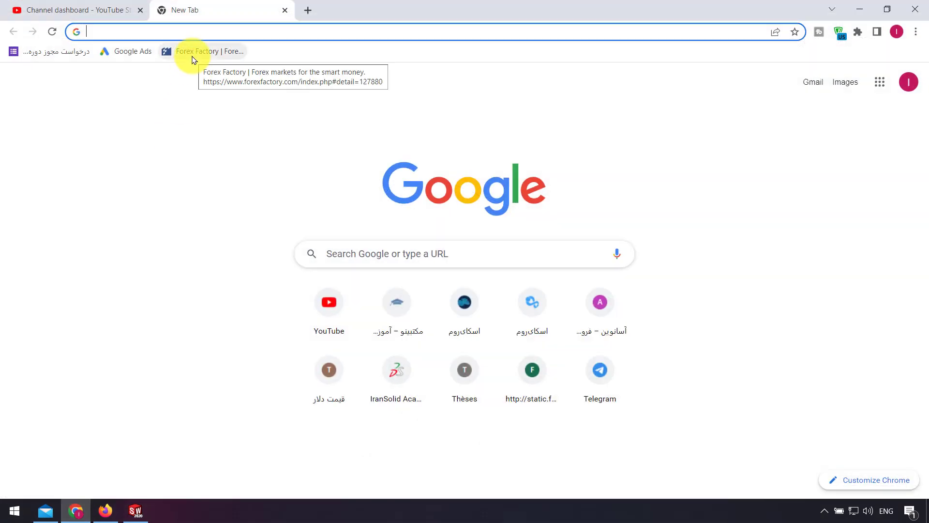
Step: Search for 'aluminium 6061 density' (2.70 g/cm³), then minimize the browser
text(alum)
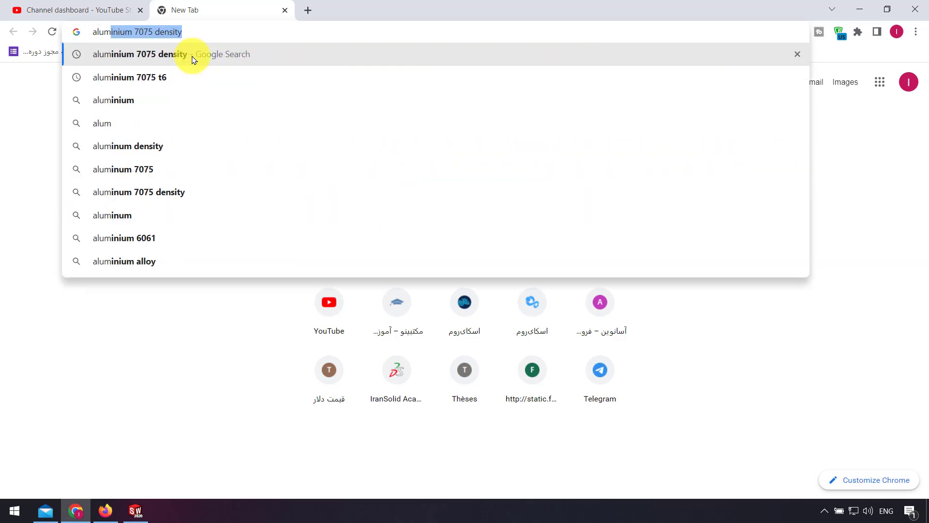
text(inium 7075)
key(BackSpace)
key(BackSpace)
key(BackSpace)
key(BackSpace)
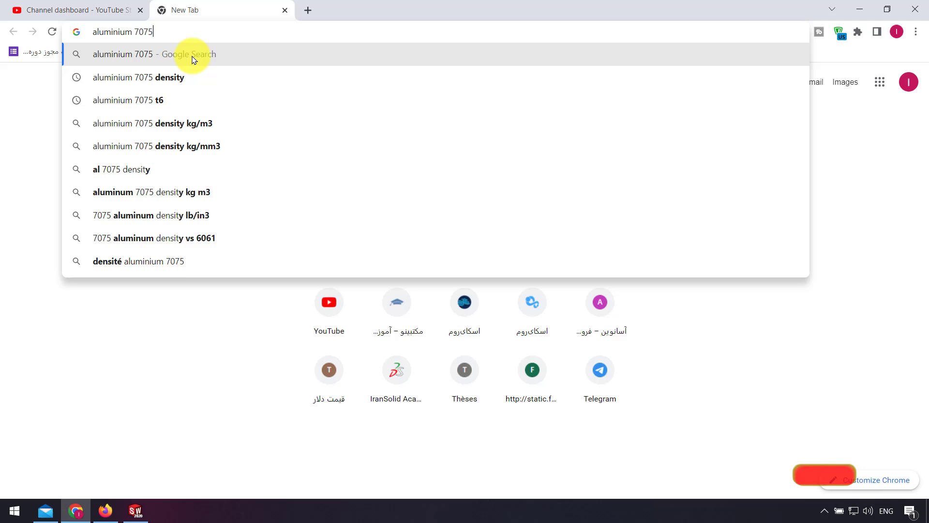
key(BackSpace)
text(60)
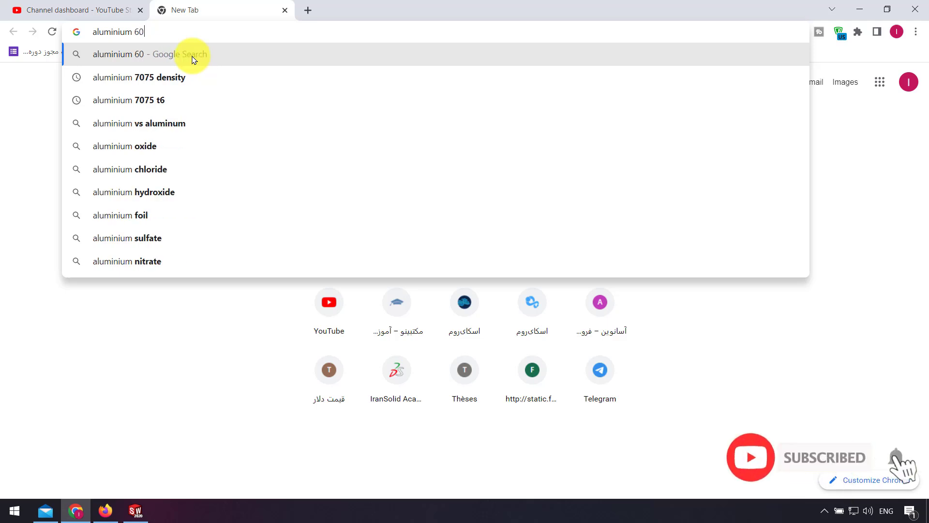
text(61 de)
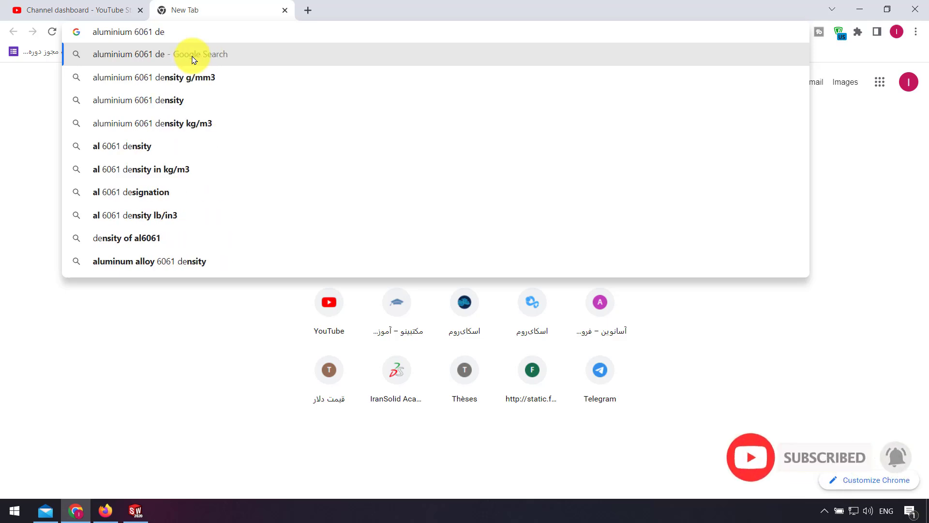
key(Down)
key(Down)
key(Return)
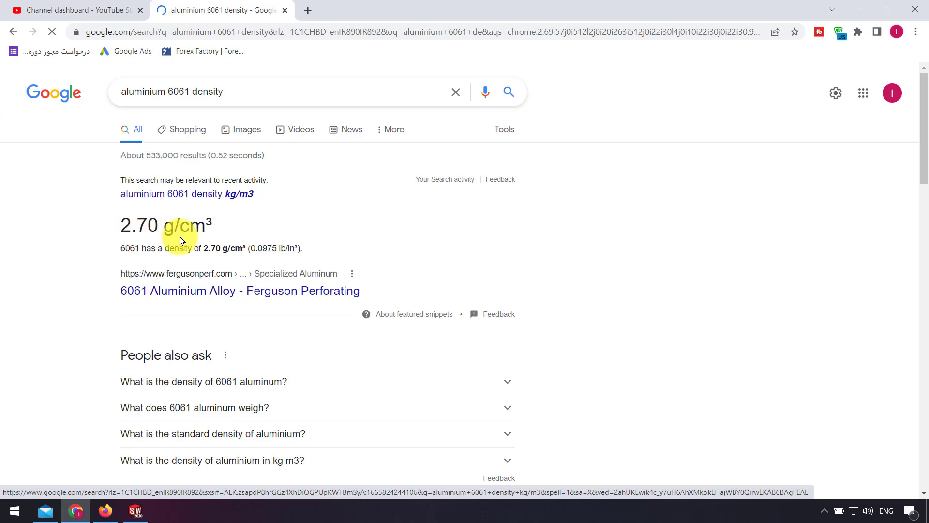
click(860, 9)
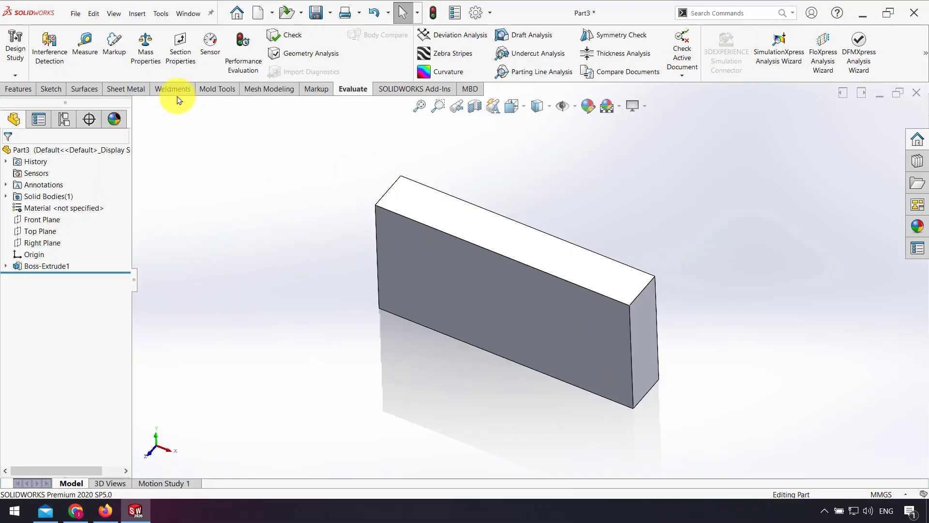
Step: Show Mass Properties for the block (514.71 grams) and its Options dialog
click(150, 77)
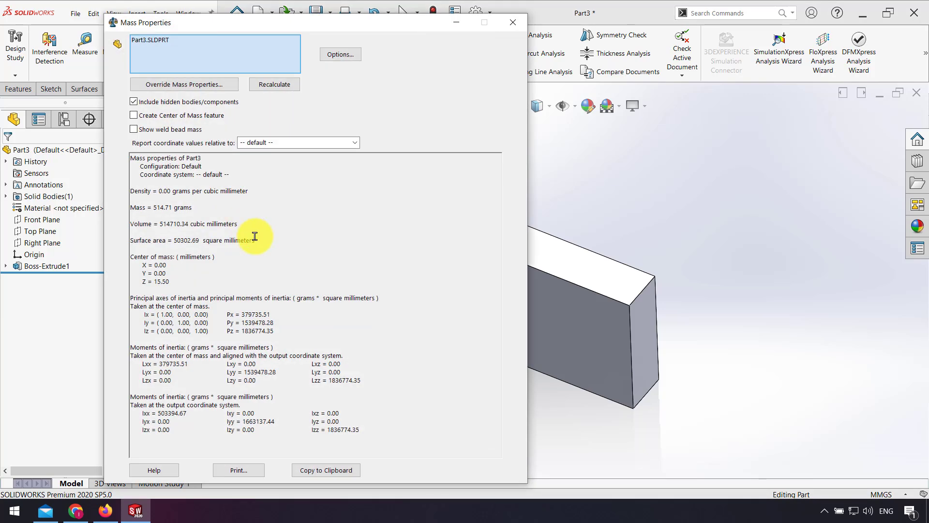
click(341, 54)
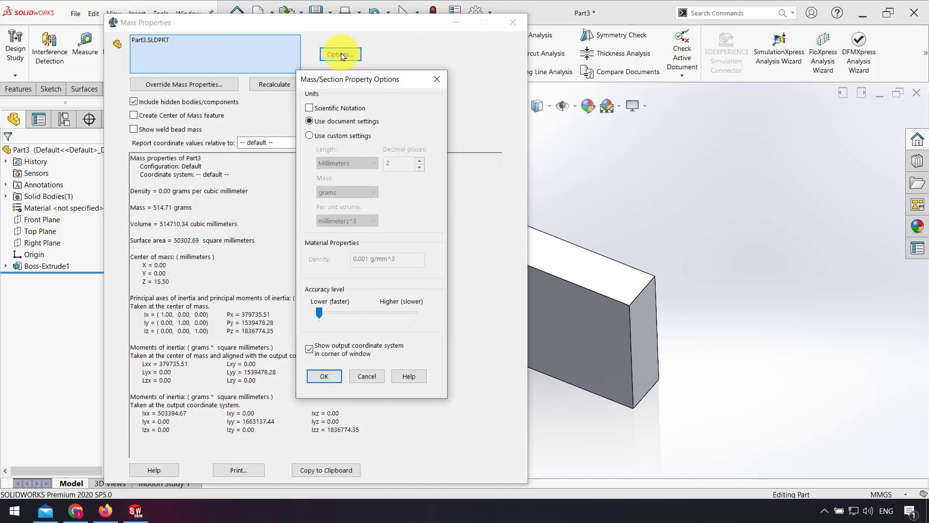
Step: Use custom settings with kilograms for mass and density 2.7, then bring Chrome back up
click(337, 140)
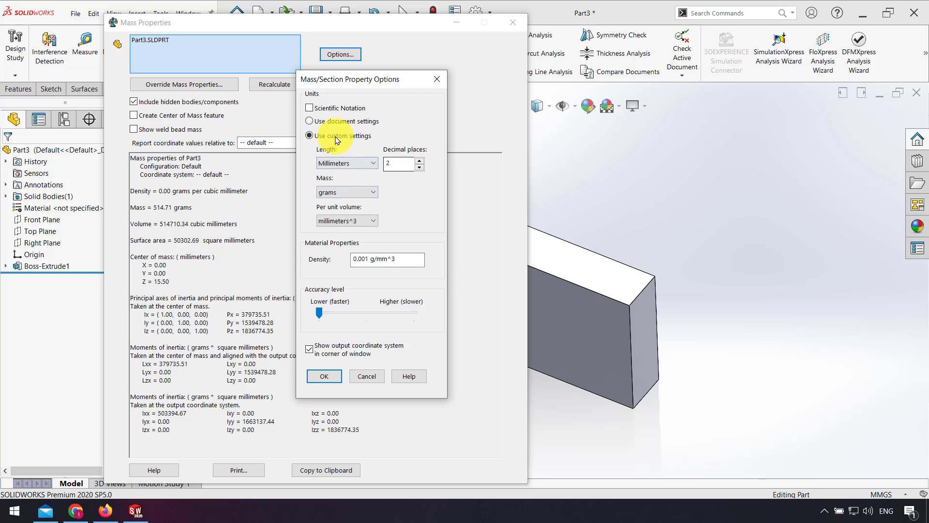
click(352, 192)
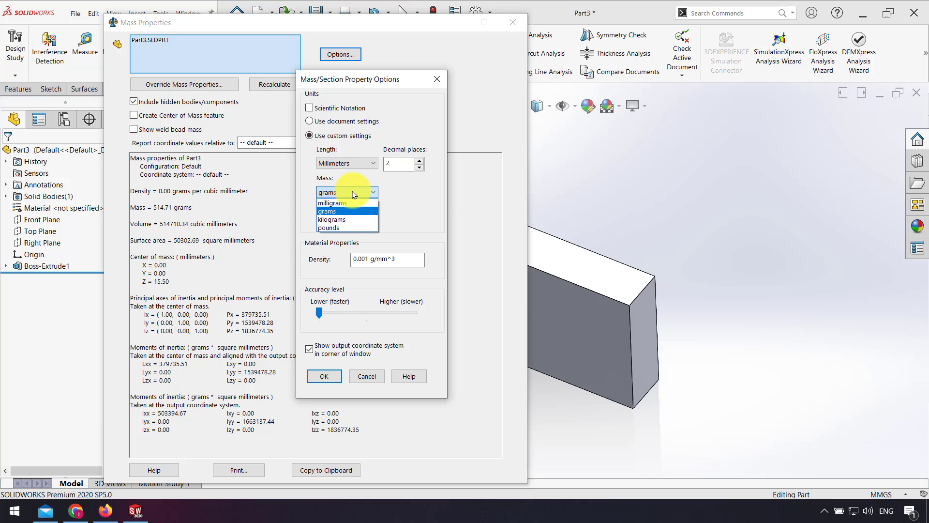
click(341, 221)
click(346, 223)
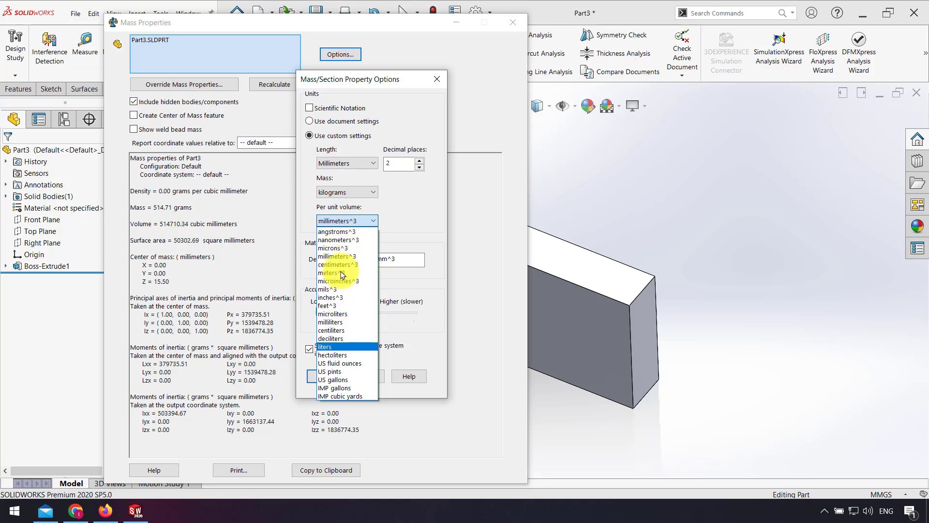
click(424, 215)
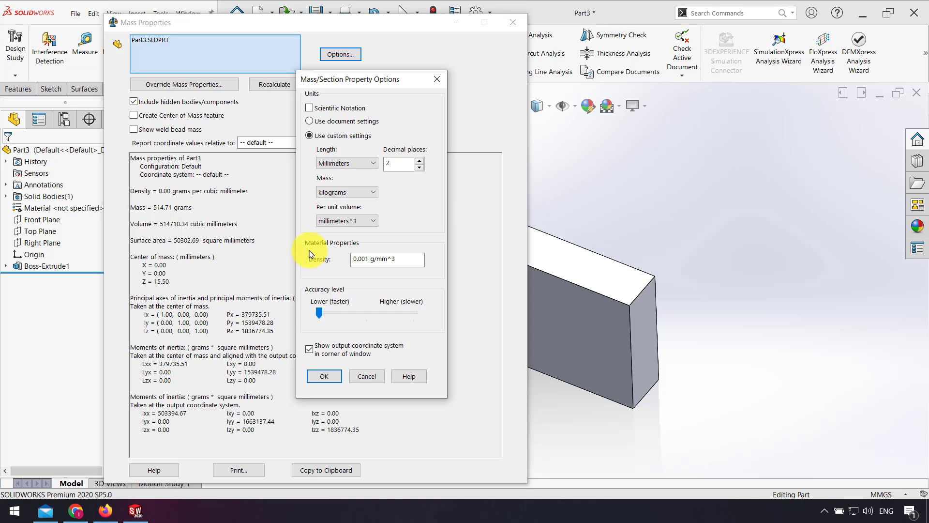
double_click(366, 260)
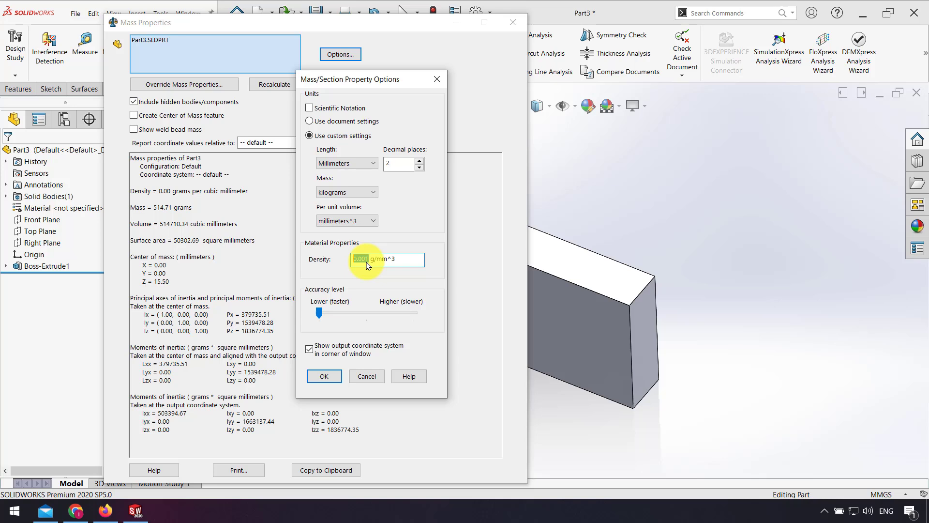
text(2)
text(7)
click(76, 513)
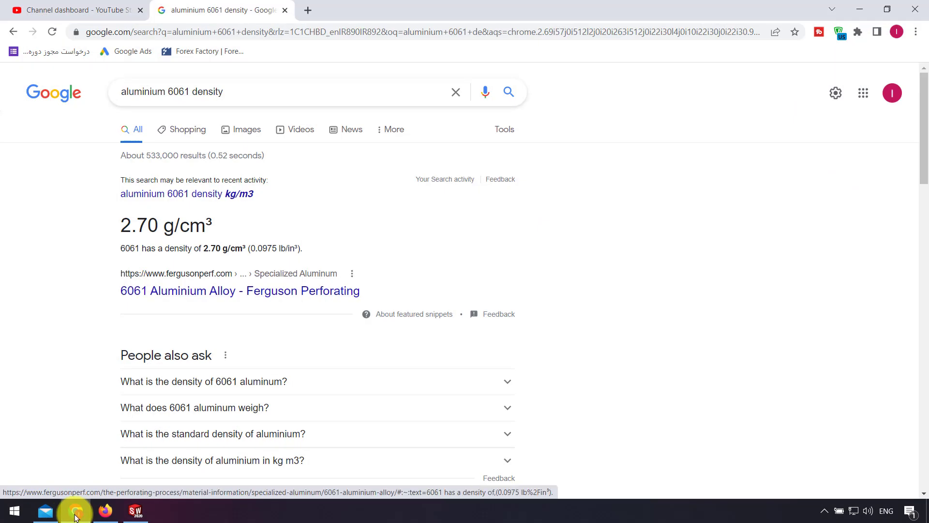
Step: Change the density unit to g/cm^3, confirm for a 1.39 kg mass, and reopen Options
click(859, 10)
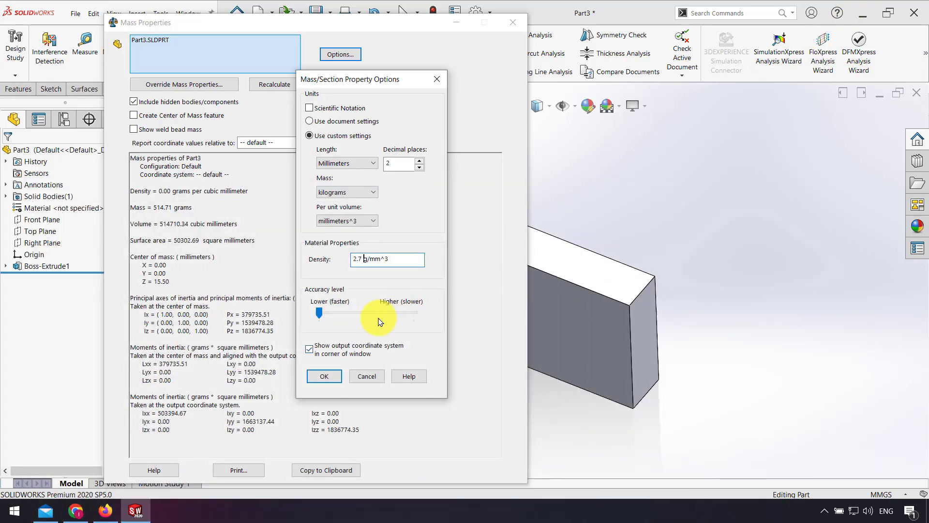
click(372, 260)
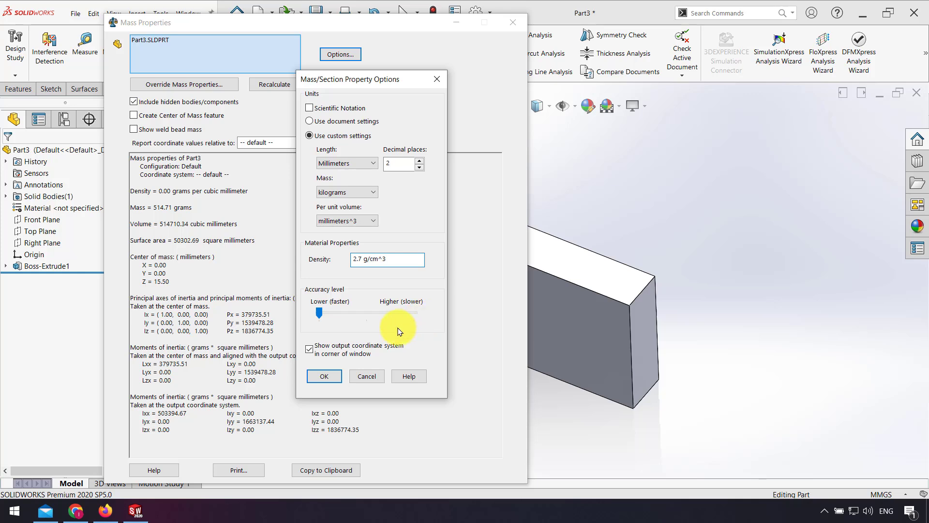
click(319, 380)
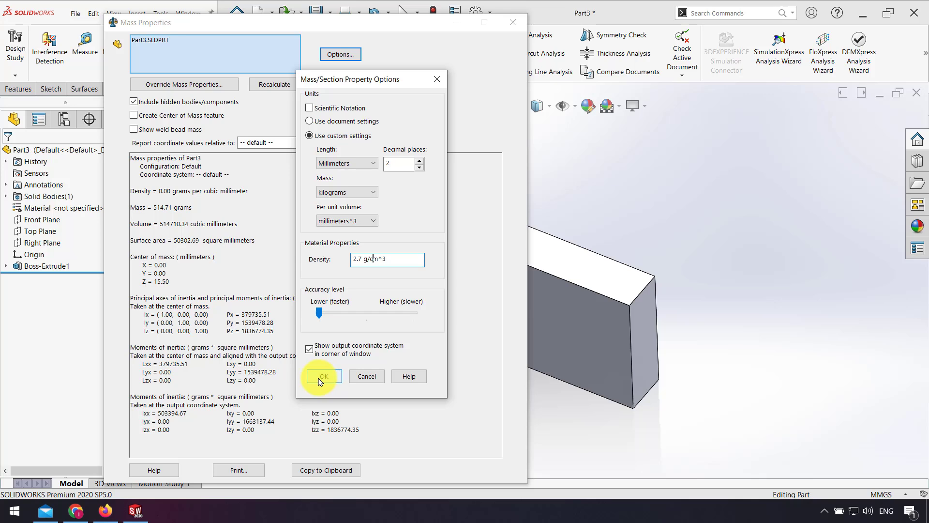
click(278, 235)
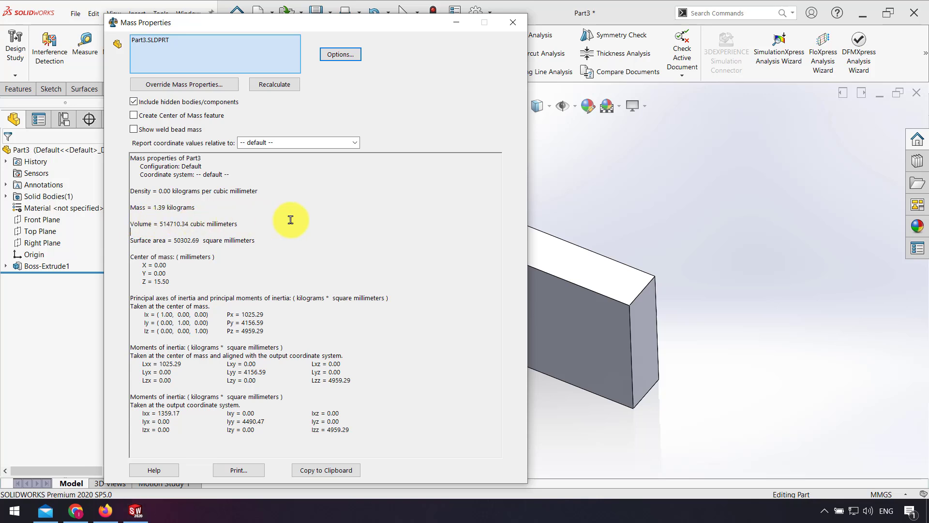
click(341, 55)
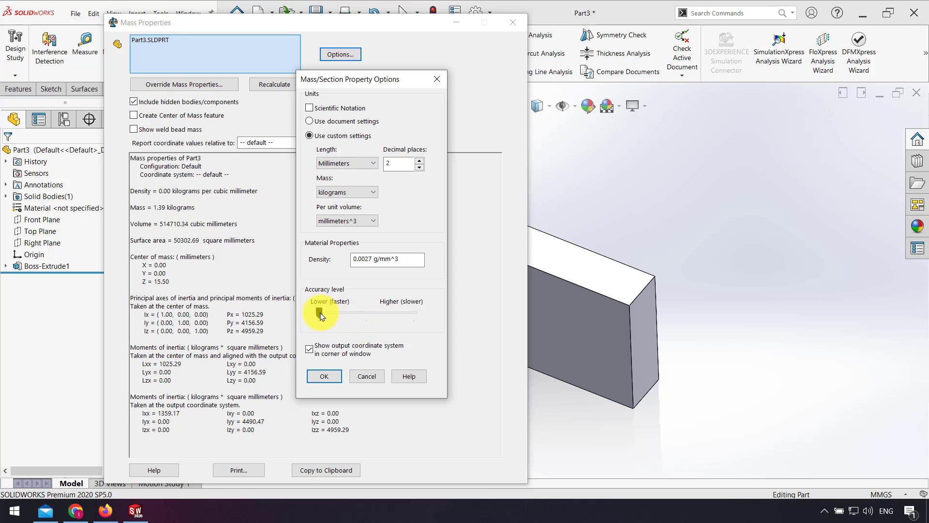
Step: Set calculation accuracy to Higher (slower), close Mass Properties, and orbit the block
drag(319, 313, 412, 318)
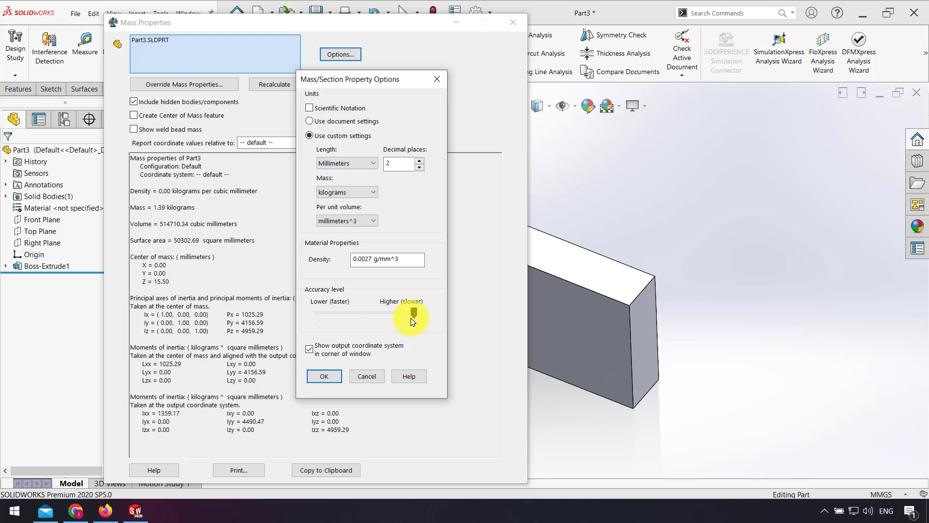
key(alt+shift)
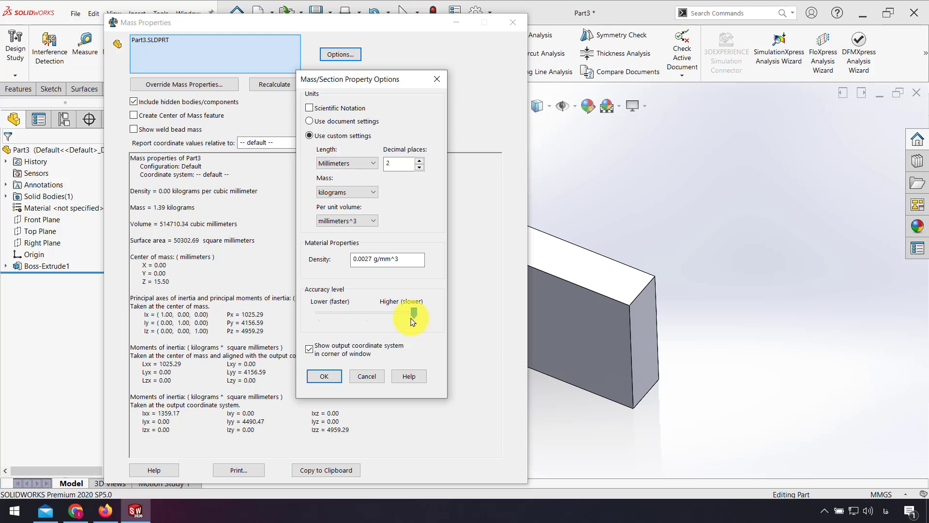
click(324, 376)
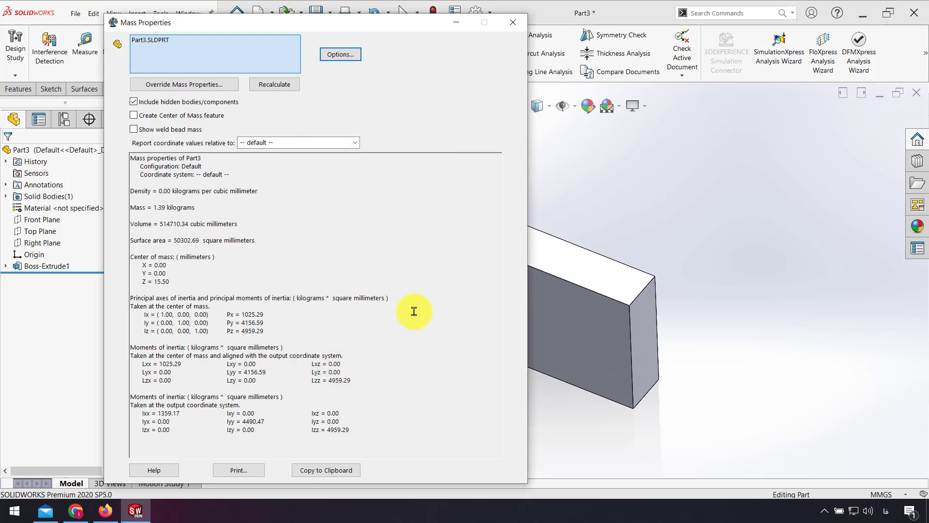
click(342, 52)
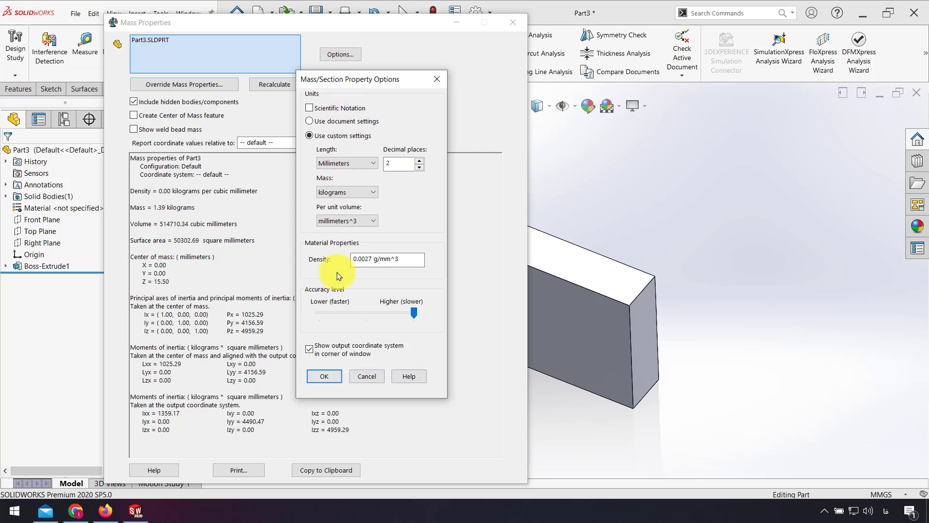
click(324, 376)
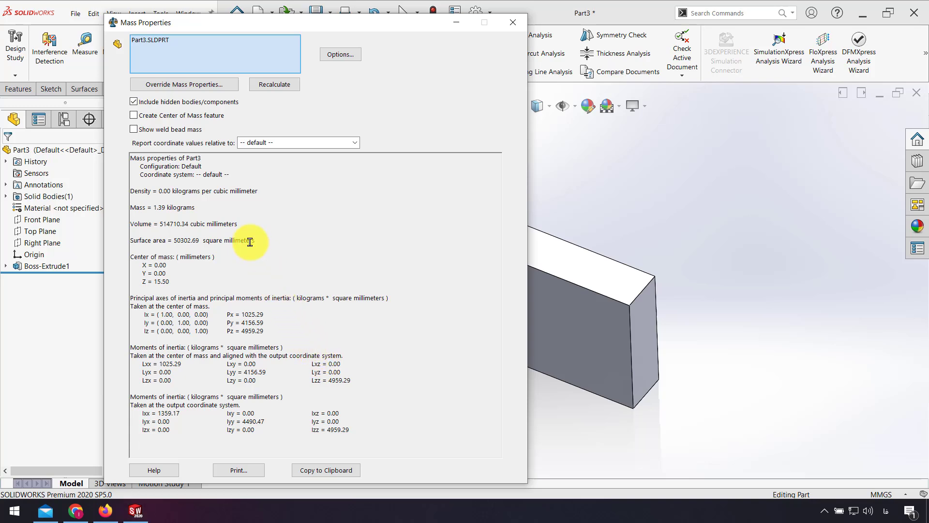
click(513, 22)
middle_drag(639, 155, 649, 201)
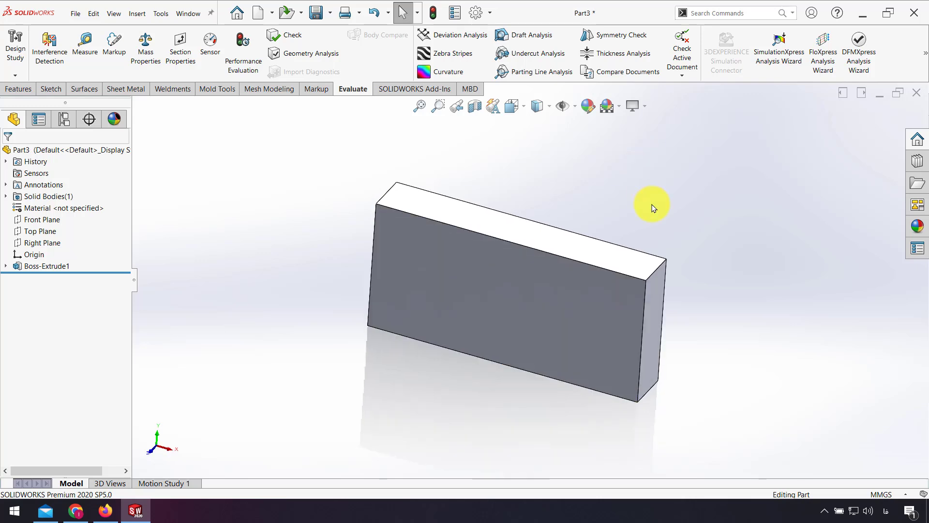